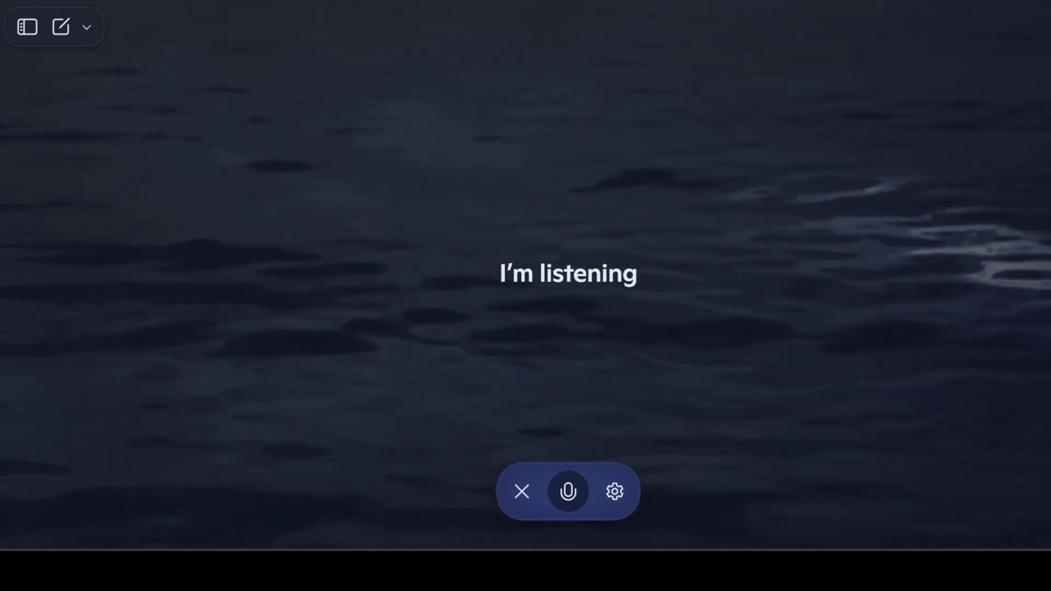
Step: Exit the Copilot voice conversation
{"action": "left_click", "coordinate": [522, 492]}
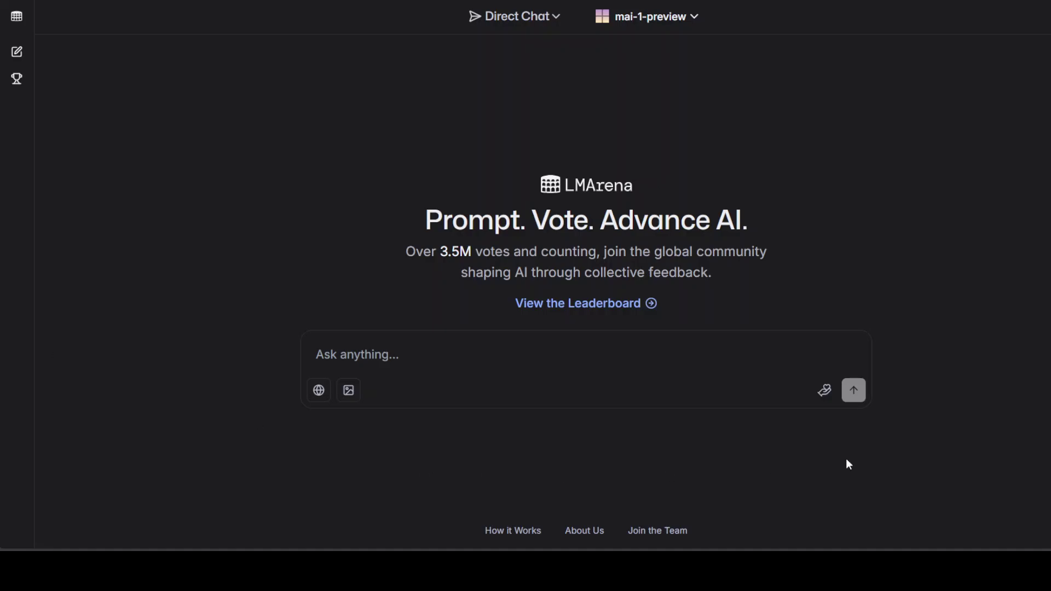
Step: Paste the job-offer negotiation prompt into the Ask box and send it to mai-1-preview
{"action": "left_click", "coordinate": [465, 358]}
{"action": "type", "text": "You are acting as my AI advisor in a job offer negotiation. Here’s the situation: I’ve received an offer for a senior data science role in Sydney, with a salary of AUD 165,000 plus benefits. Another company is interested but hasn’t made an offer yet. Please: (a) draft a strategy for how I should approach the conversation with the recruiter, (b) write a sample email that is polite but assertive in asking for AUD 185,000, (c) explain how to handle it if they push back, and (d) give me one psychological insight into recruiter tactics that I should watch out for."}
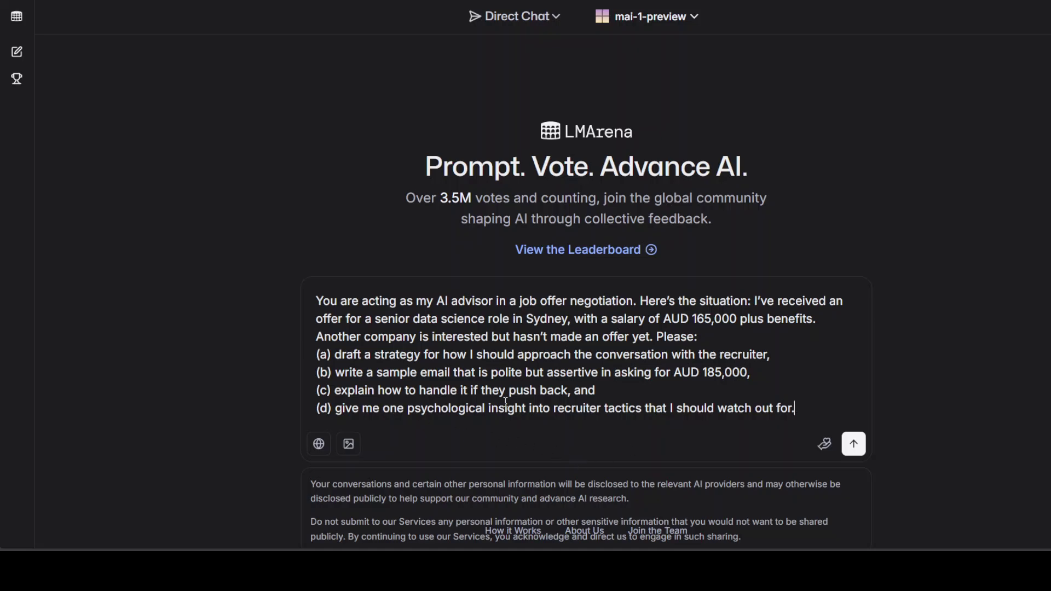
{"action": "left_click", "coordinate": [842, 451]}
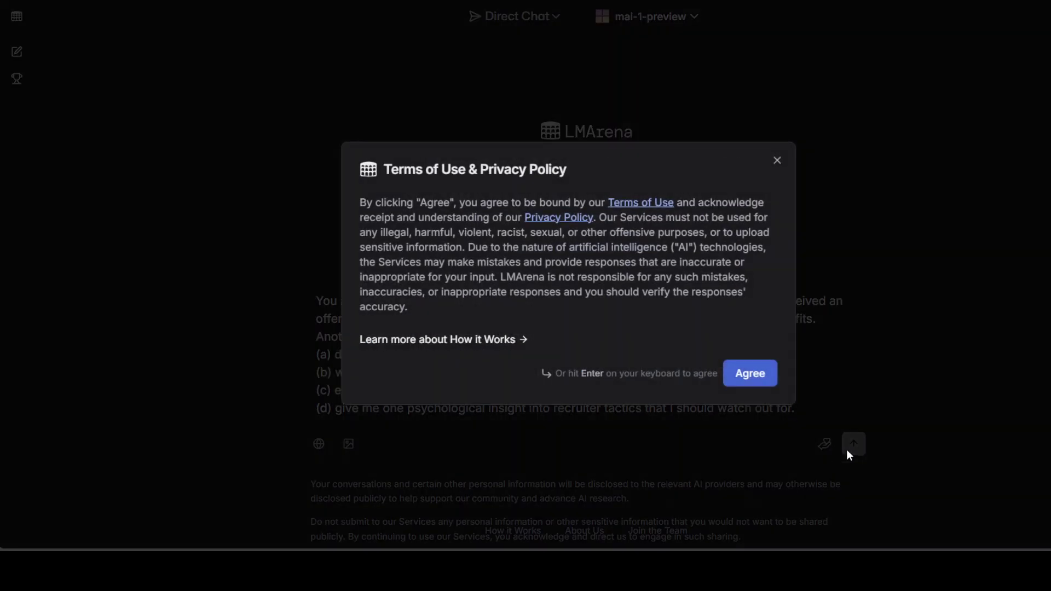
Step: Agree to the Terms of Use & Privacy Policy so the negotiation reply generates
{"action": "left_click", "coordinate": [736, 367]}
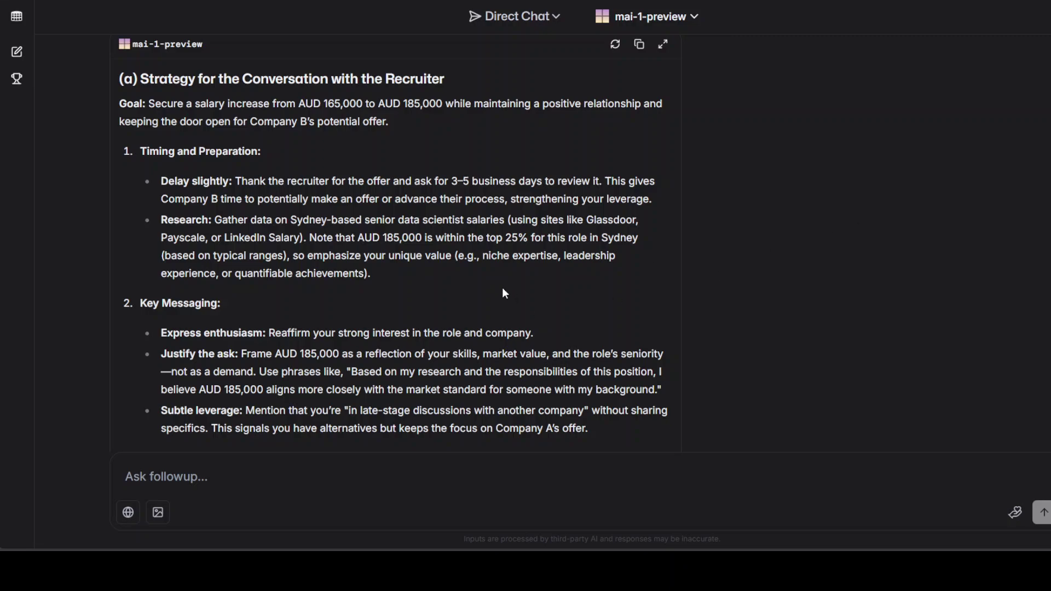
{"action": "scroll", "coordinate": [504, 293], "scroll_direction": "down", "scroll_amount": 1}
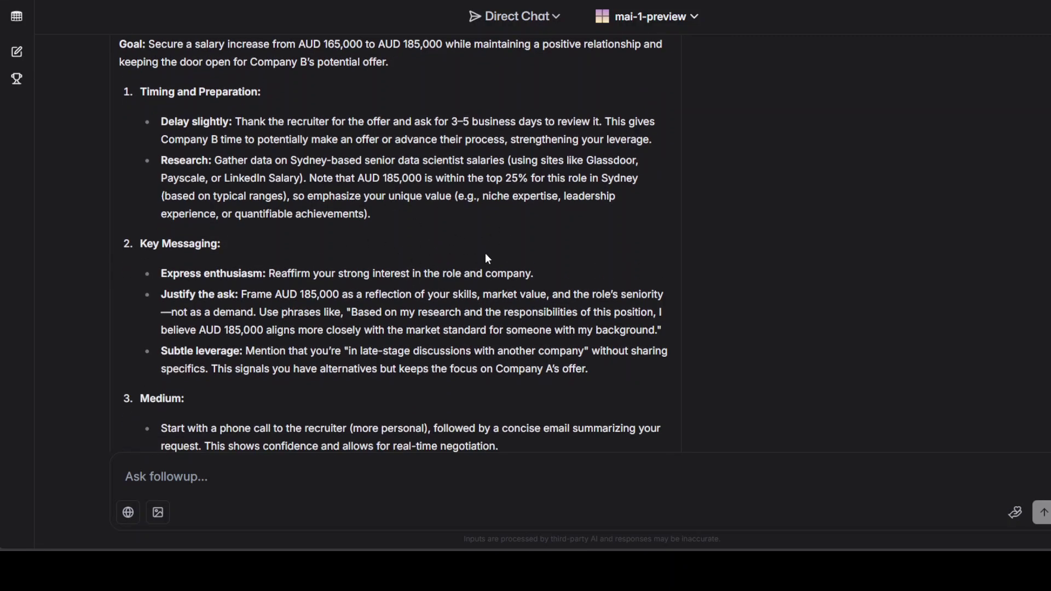
{"action": "scroll", "coordinate": [486, 257], "scroll_direction": "down", "scroll_amount": 1}
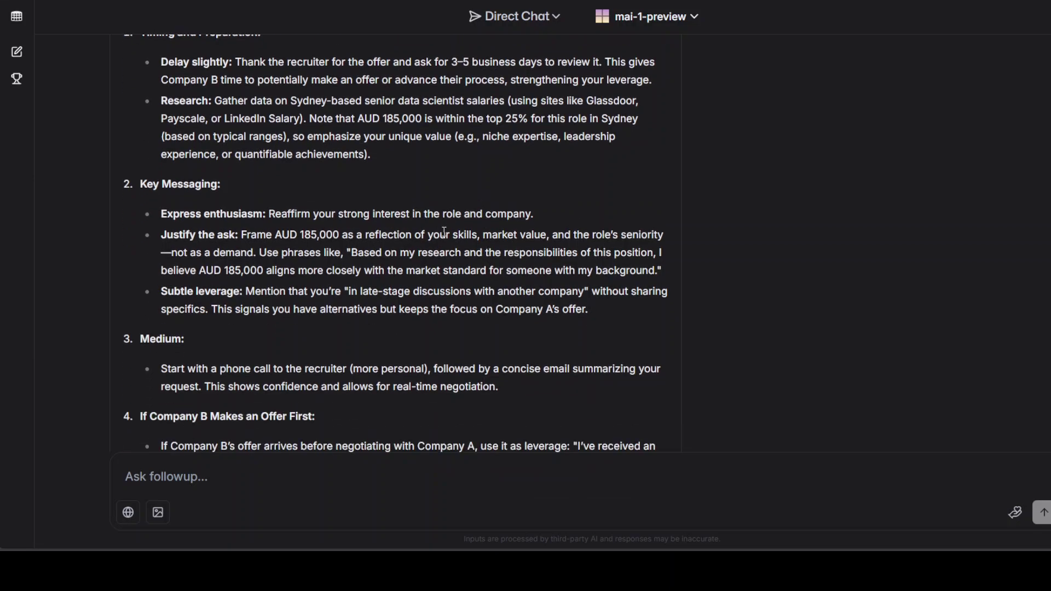
{"action": "scroll", "coordinate": [444, 232], "scroll_direction": "down", "scroll_amount": 1}
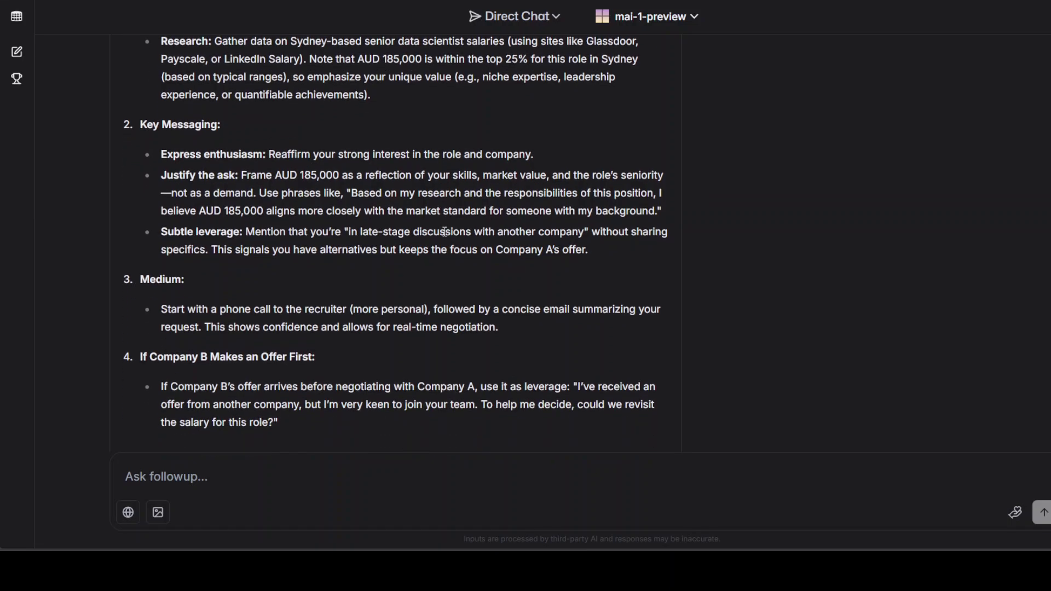
{"action": "scroll", "coordinate": [445, 231], "scroll_direction": "down", "scroll_amount": 2}
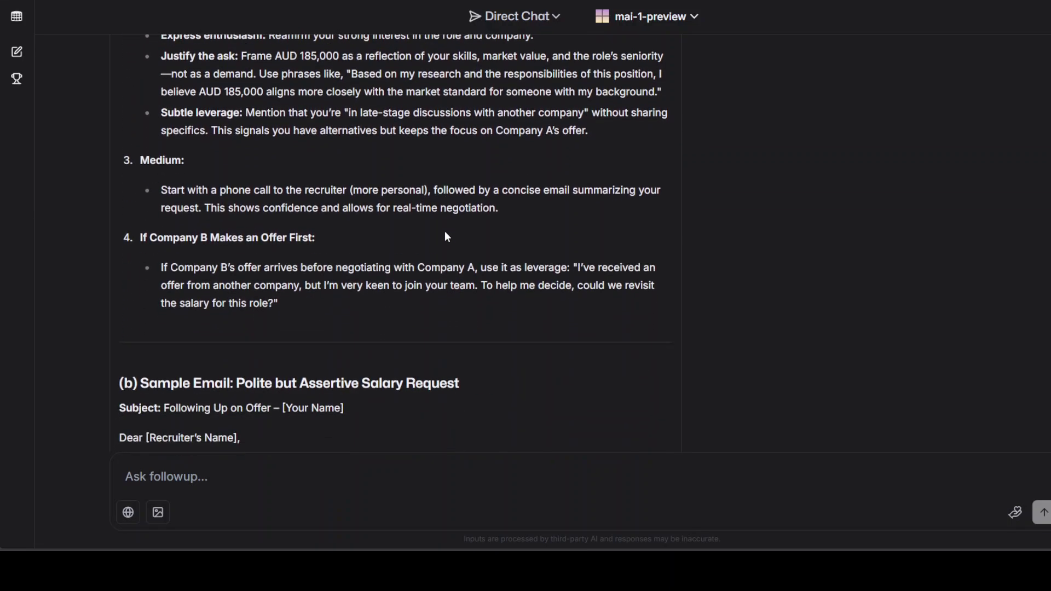
{"action": "scroll", "coordinate": [464, 225], "scroll_direction": "down", "scroll_amount": 1}
{"action": "scroll", "coordinate": [464, 226], "scroll_direction": "down", "scroll_amount": 4}
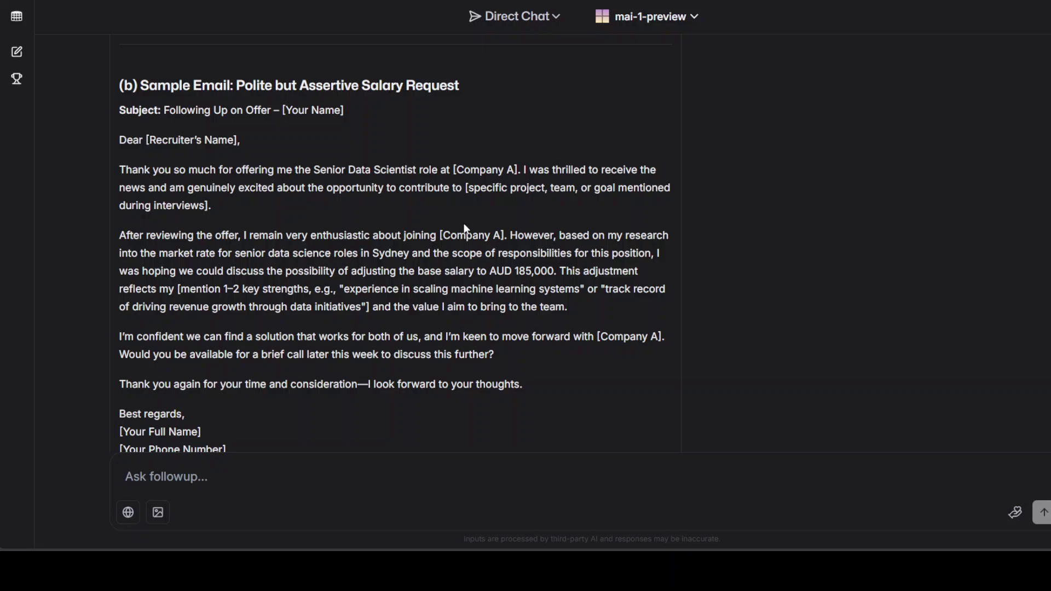
{"action": "scroll", "coordinate": [465, 227], "scroll_direction": "down", "scroll_amount": 1}
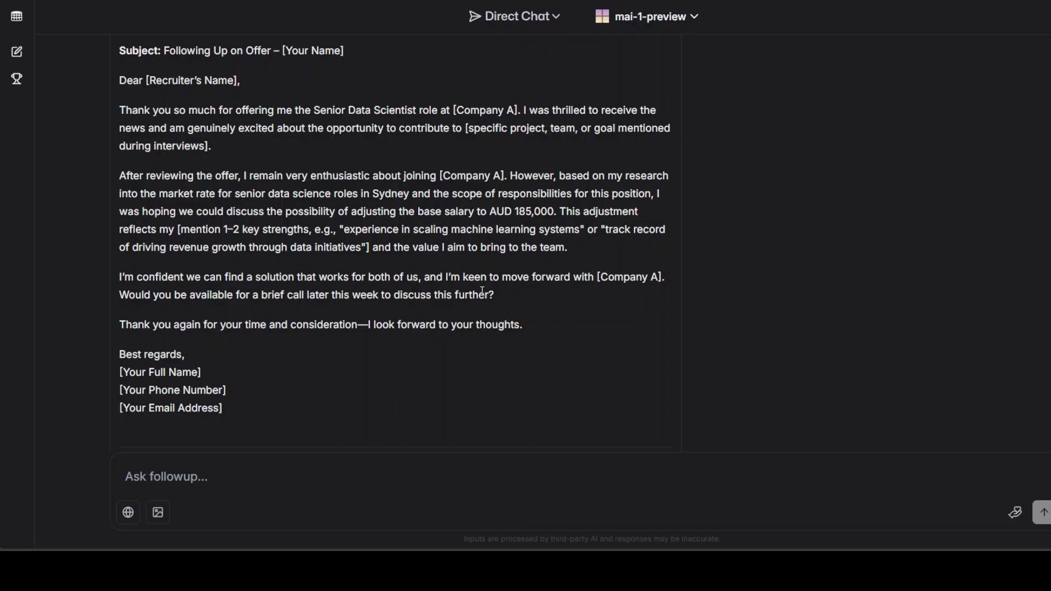
{"action": "scroll", "coordinate": [483, 289], "scroll_direction": "down", "scroll_amount": 1}
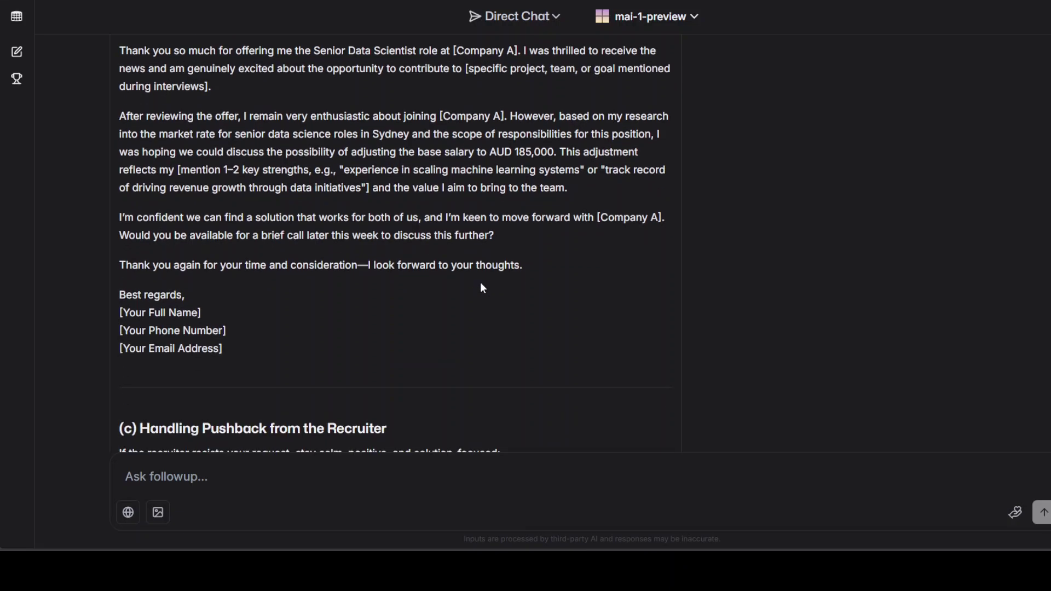
{"action": "scroll", "coordinate": [484, 254], "scroll_direction": "down", "scroll_amount": 5}
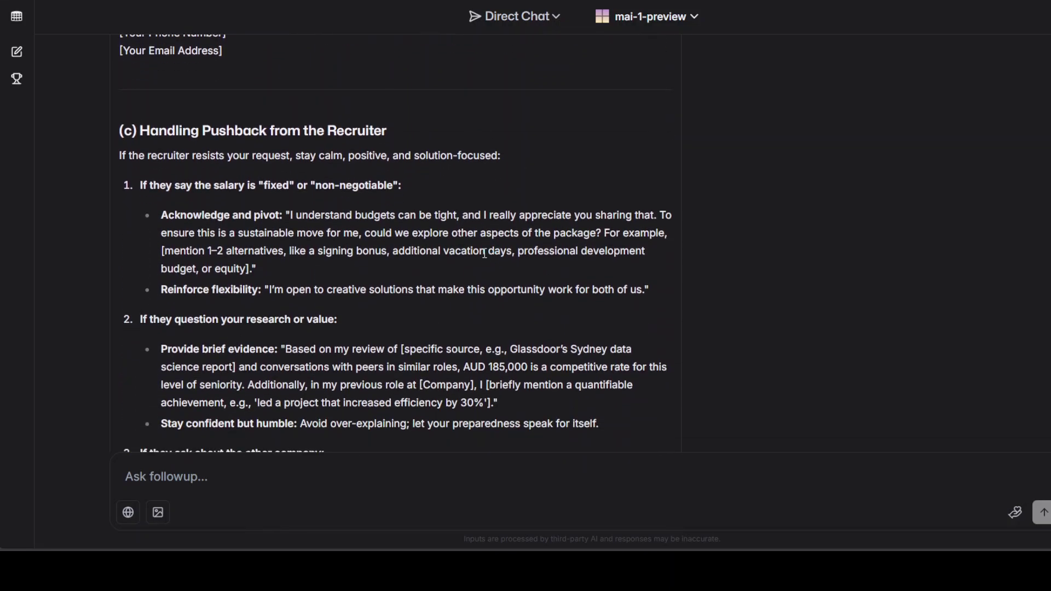
{"action": "scroll", "coordinate": [484, 253], "scroll_direction": "down", "scroll_amount": 1}
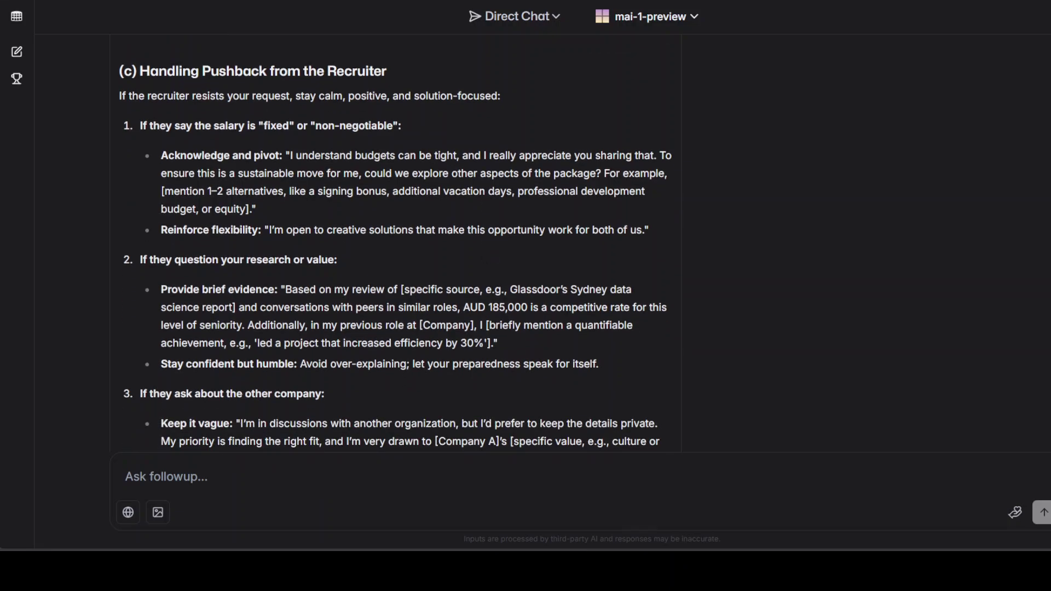
{"action": "scroll", "coordinate": [395, 244], "scroll_direction": "down", "scroll_amount": 2}
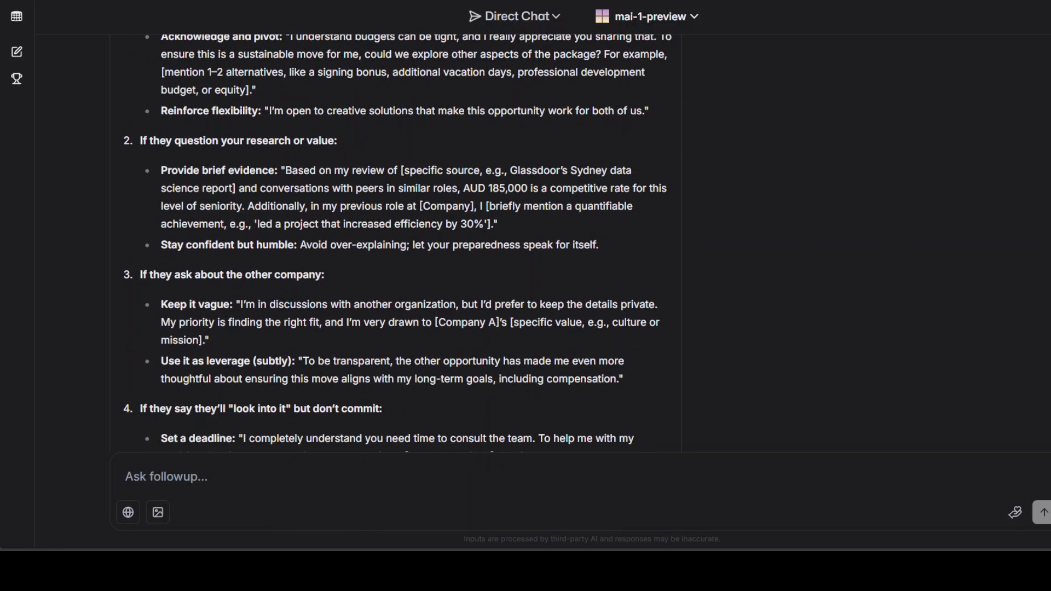
{"action": "scroll", "coordinate": [395, 243], "scroll_direction": "down", "scroll_amount": 1}
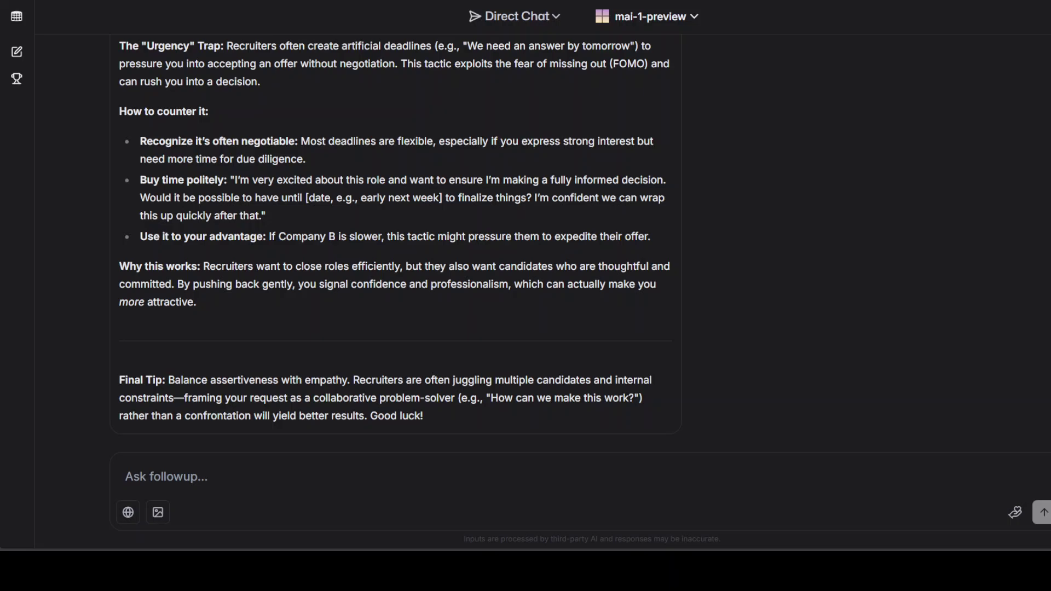
Step: In a new chat, paste and send the multilingual Marrakech restaurant-review prompt
{"action": "left_click", "coordinate": [17, 52]}
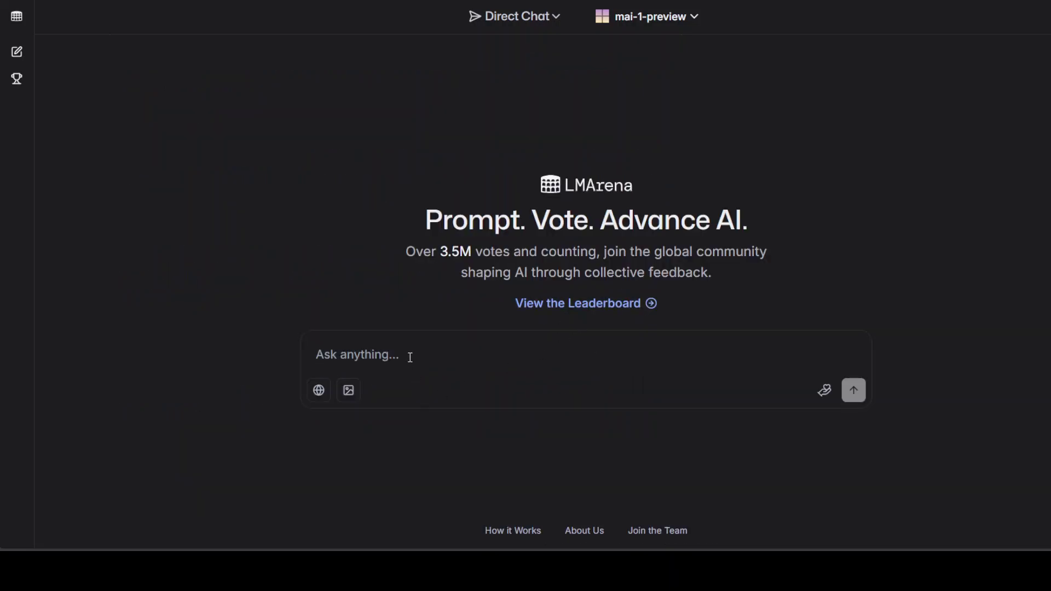
{"action": "type", "text": "A world-renowned chef, who speaks fluent French and Japanese, has opened a new restaurant in Marrakech, Morocco. The restaurant's menu features dishes inspired by Korean, Indian, and Middle Eastern cuisines, with descriptions written in Arabic, Hebrew,Hindi and Persian. The chef's Turkish business partner has invited a group of Russian, Polish, and Czech investors to try the restaurant's signature dish, 'Tajine aux saveurs coréennes' (Korean-Flavored Tajine). Write a review of the restaurant in English, including a translation of the menu descriptions and a quote from the chef in French."}
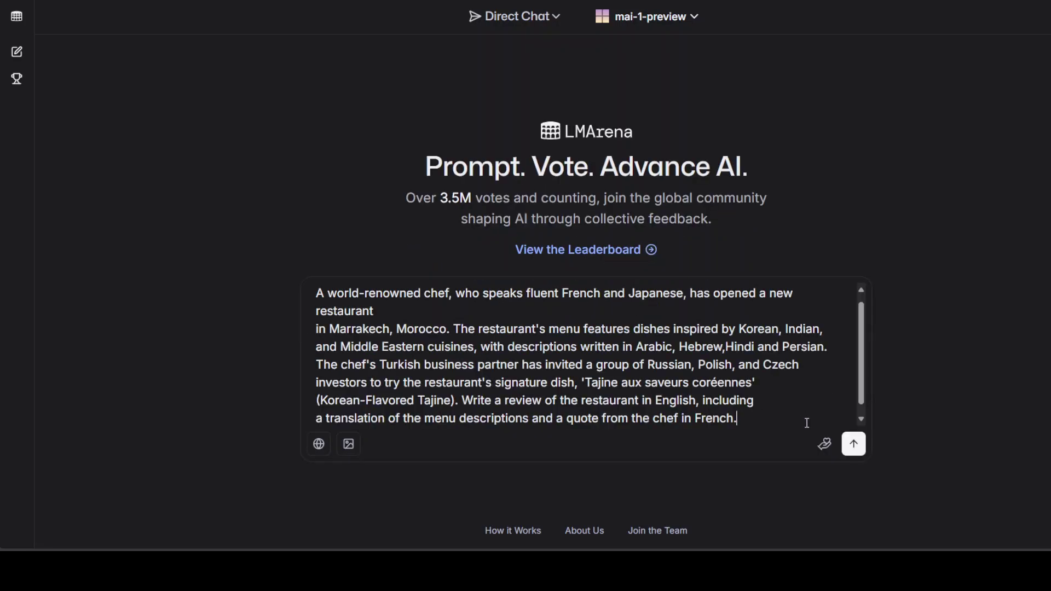
{"action": "left_click", "coordinate": [854, 444]}
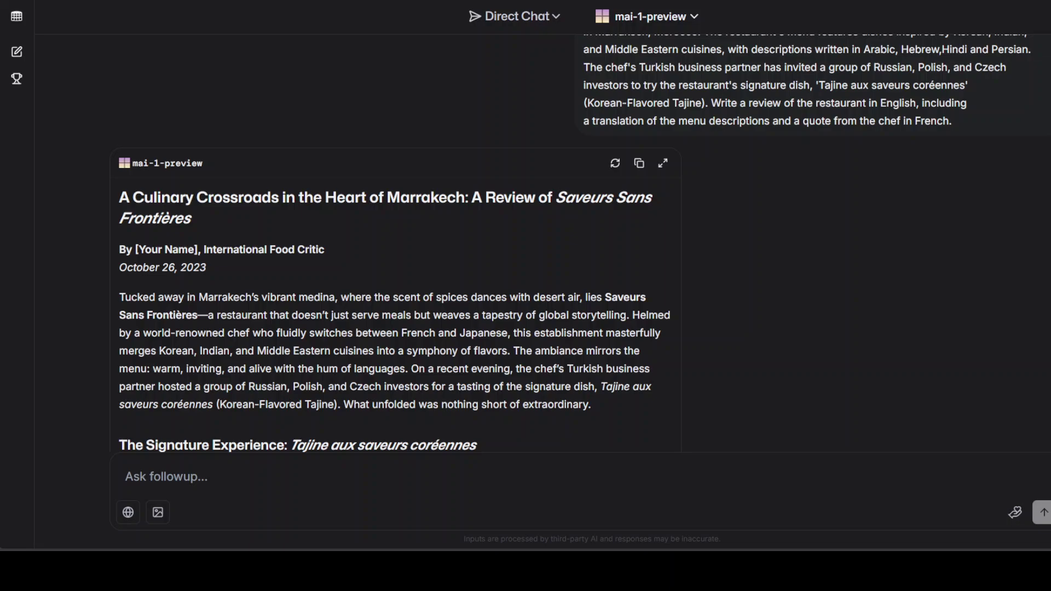
{"action": "scroll", "coordinate": [575, 244], "scroll_direction": "down", "scroll_amount": 1}
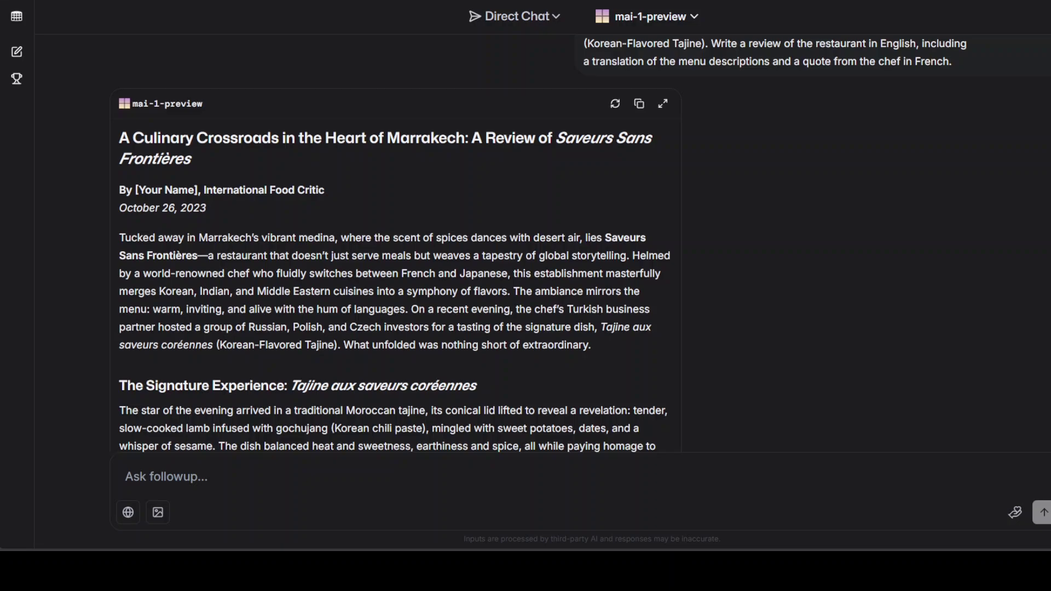
{"action": "scroll", "coordinate": [542, 245], "scroll_direction": "down", "scroll_amount": 1}
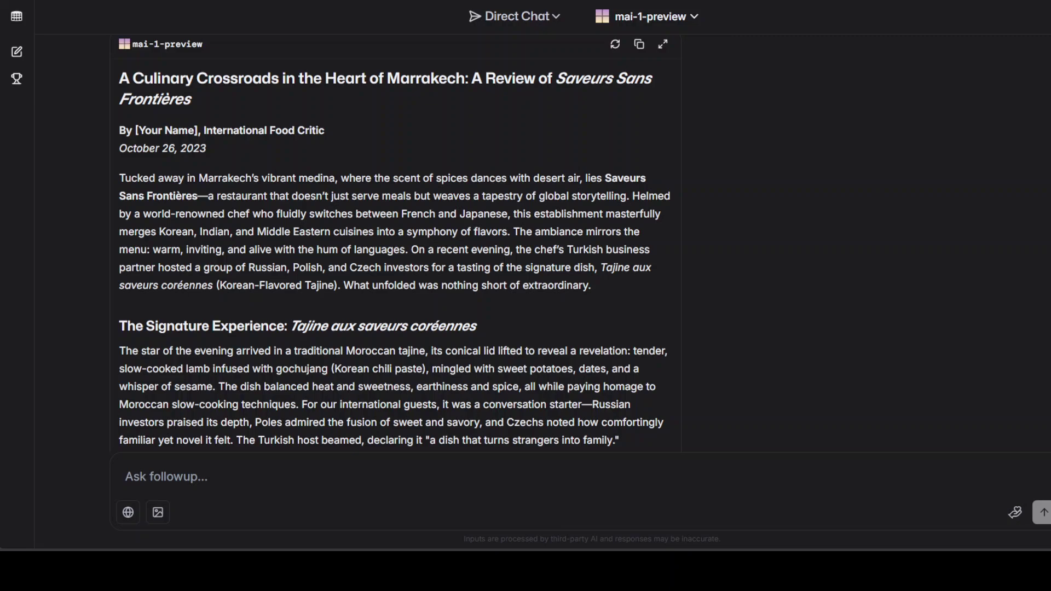
{"action": "left_click_drag", "start_coordinate": [307, 250], "coordinate": [412, 250]}
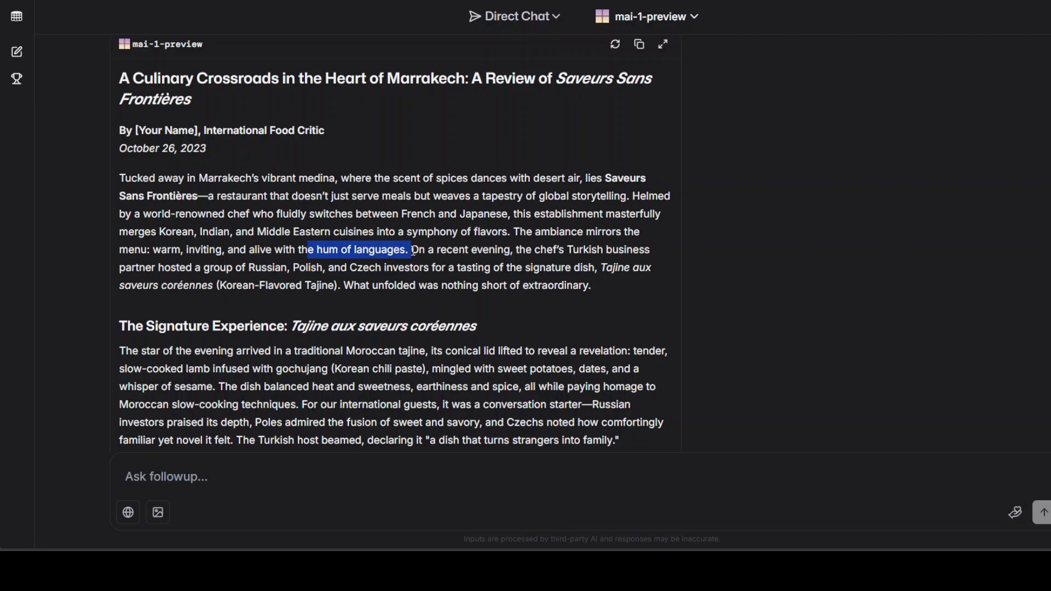
{"action": "scroll", "coordinate": [374, 201], "scroll_direction": "down", "scroll_amount": 2}
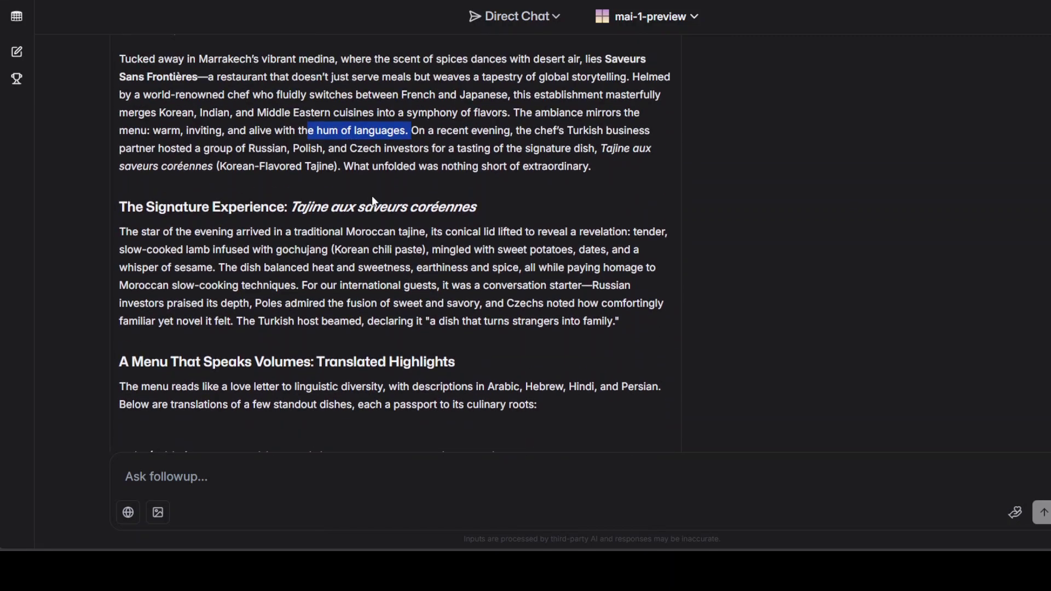
{"action": "left_click_drag", "start_coordinate": [249, 148], "coordinate": [549, 151]}
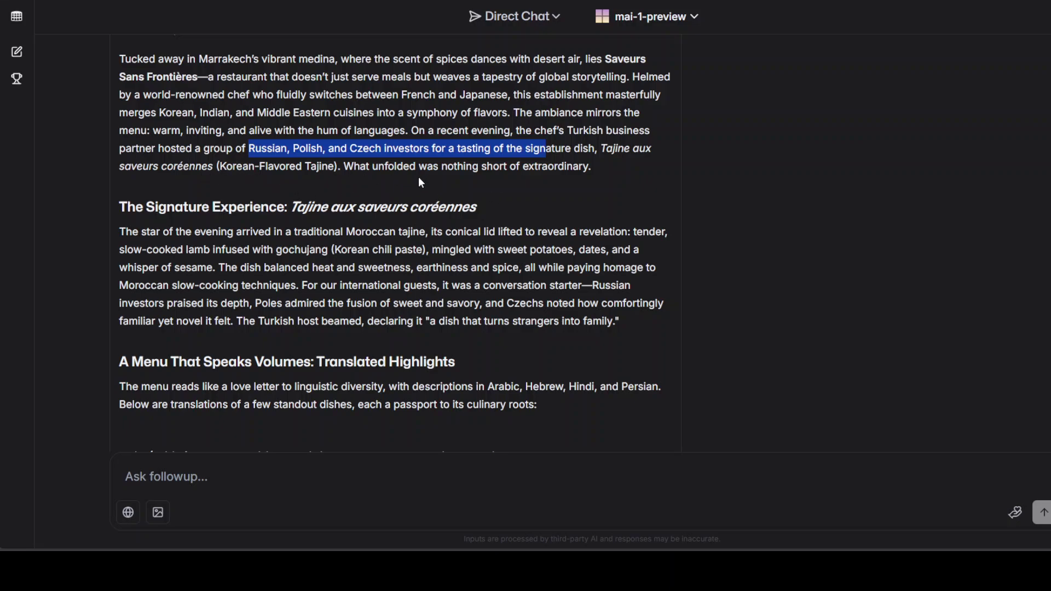
{"action": "scroll", "coordinate": [424, 183], "scroll_direction": "down", "scroll_amount": 1}
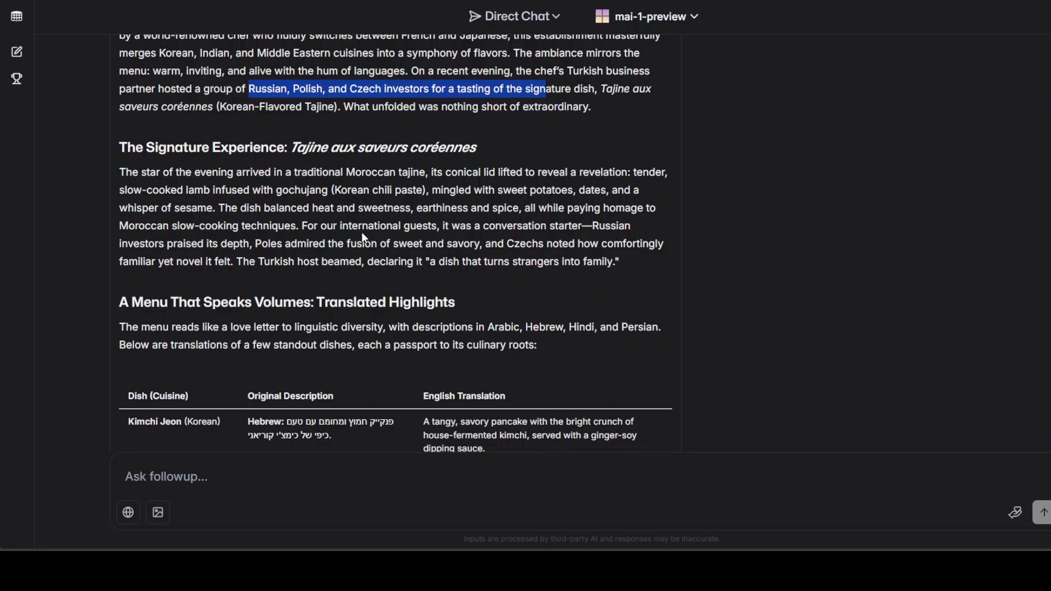
{"action": "scroll", "coordinate": [442, 272], "scroll_direction": "down", "scroll_amount": 2}
{"action": "scroll", "coordinate": [441, 272], "scroll_direction": "down", "scroll_amount": 2}
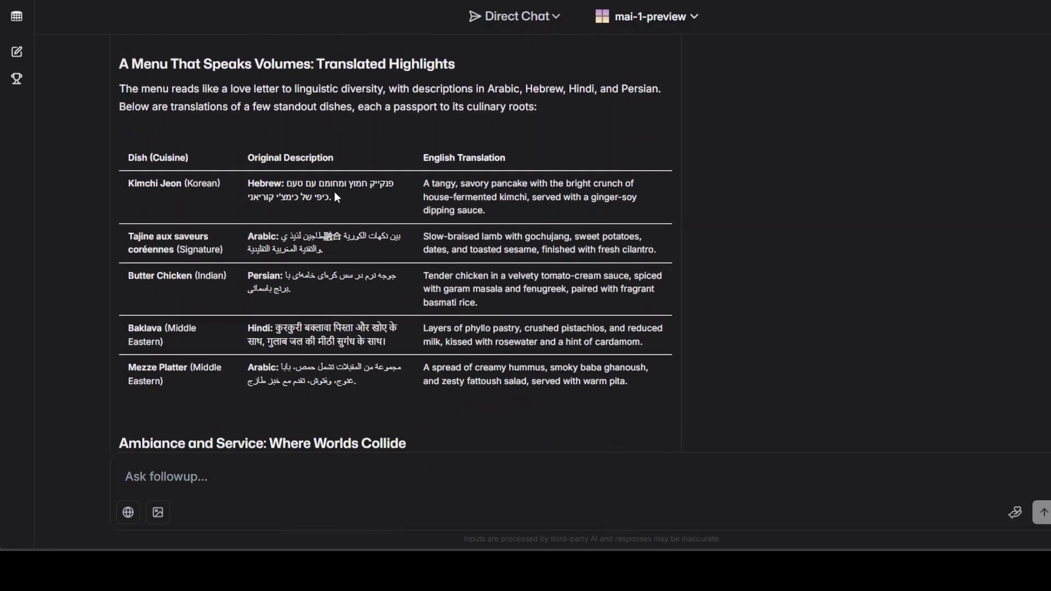
Step: Scroll through the review to the French chef quote and the 5/5 Final Verdict
{"action": "scroll", "coordinate": [348, 193], "scroll_direction": "down", "scroll_amount": 1}
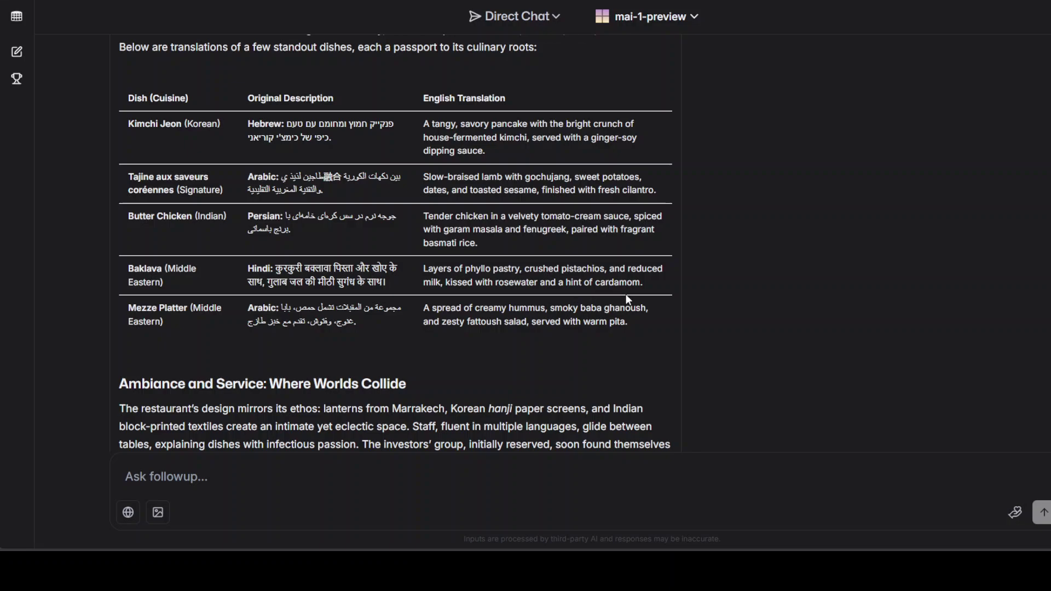
{"action": "scroll", "coordinate": [500, 297], "scroll_direction": "down", "scroll_amount": 6}
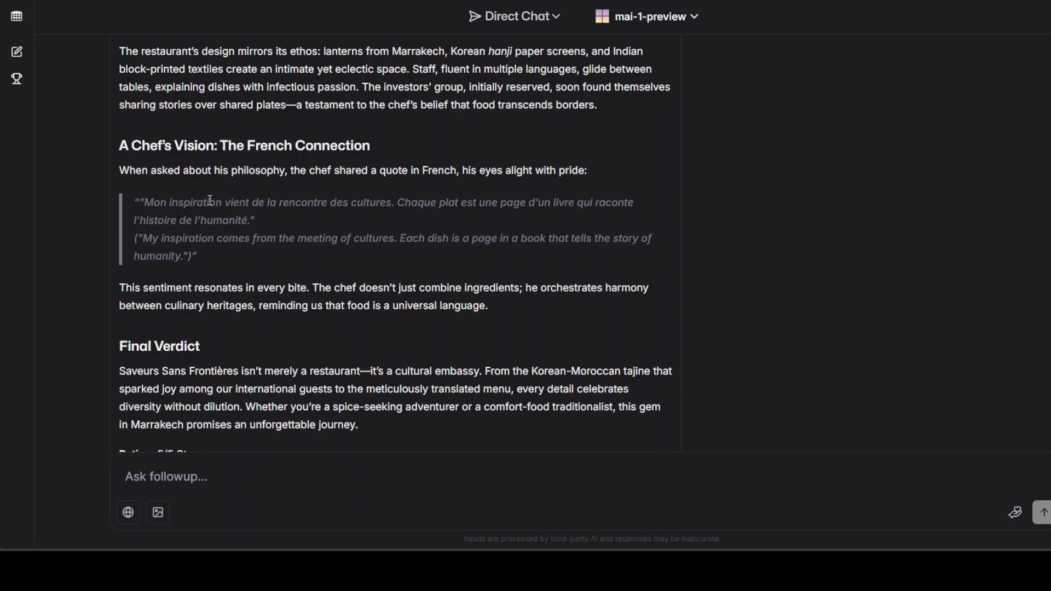
{"action": "scroll", "coordinate": [293, 241], "scroll_direction": "down", "scroll_amount": 2}
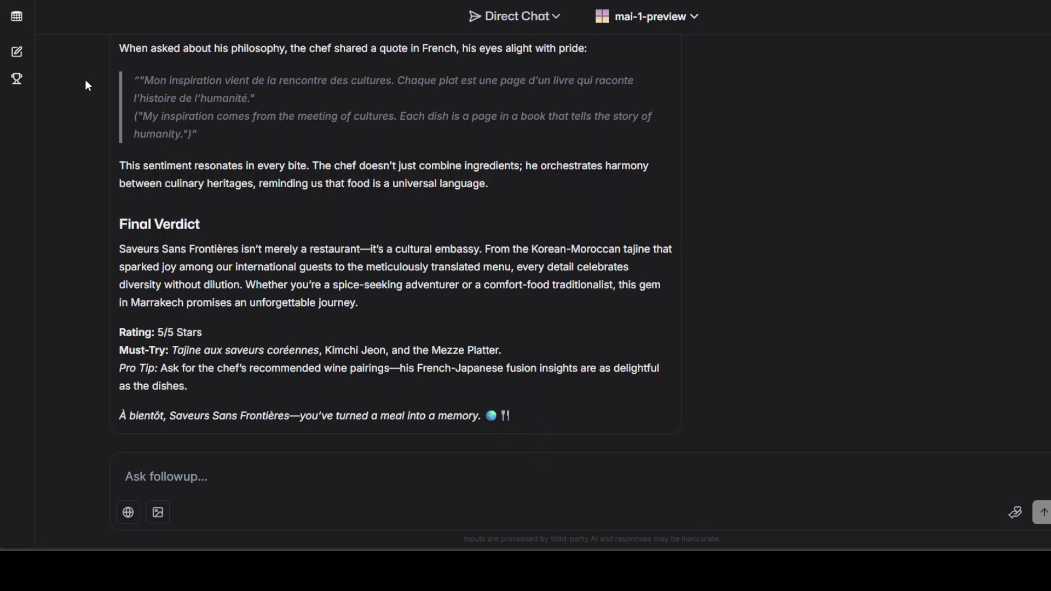
Step: In a new chat, send the p5.js rocket-and-fireworks HTML prompt, then select part of it
{"action": "left_click", "coordinate": [17, 51]}
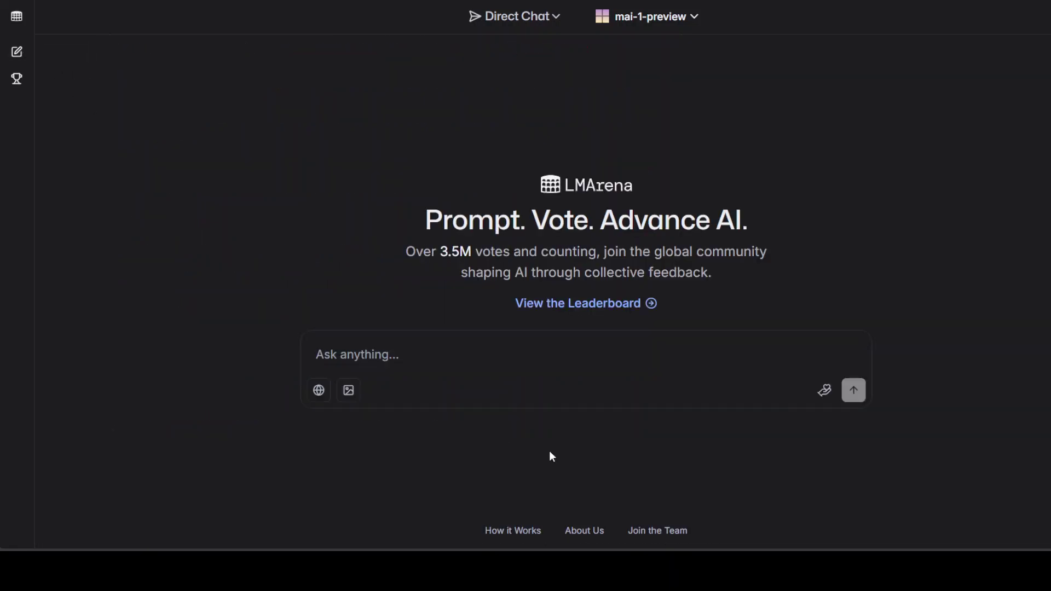
{"action": "key", "text": "ctrl+v"}
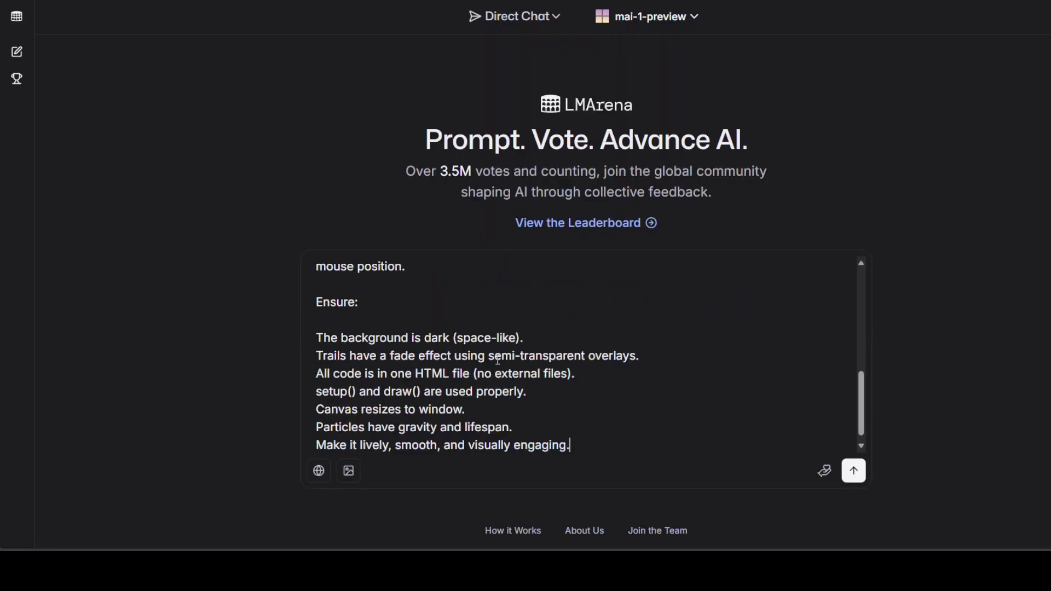
{"action": "scroll", "coordinate": [520, 387], "scroll_direction": "up", "scroll_amount": 10}
{"action": "left_click", "coordinate": [863, 483]}
{"action": "scroll", "coordinate": [970, 309], "scroll_direction": "up", "scroll_amount": 3}
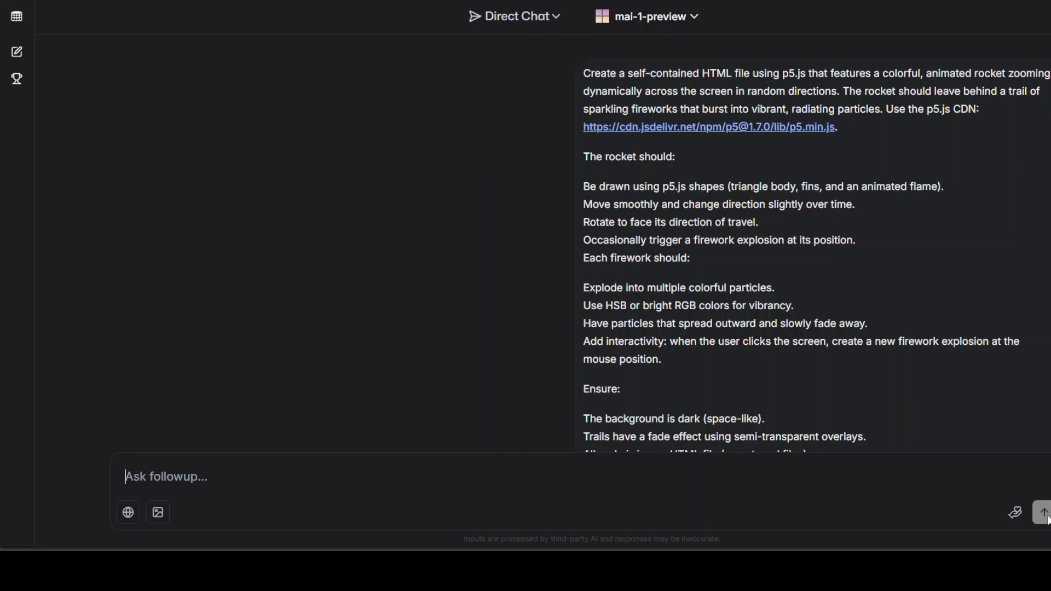
{"action": "left_click_drag", "start_coordinate": [1046, 520], "coordinate": [799, 342]}
Step: Clear the selection and scroll the generated HTML code down to the Features Implemented list
{"action": "left_click", "coordinate": [813, 181]}
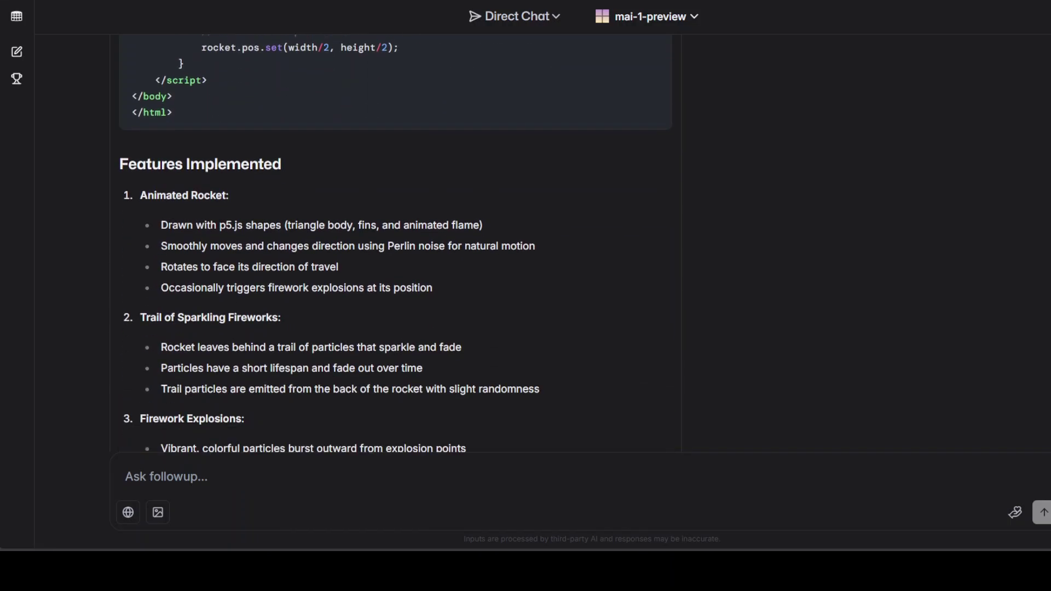
{"action": "scroll", "coordinate": [395, 243], "scroll_direction": "down", "scroll_amount": 5}
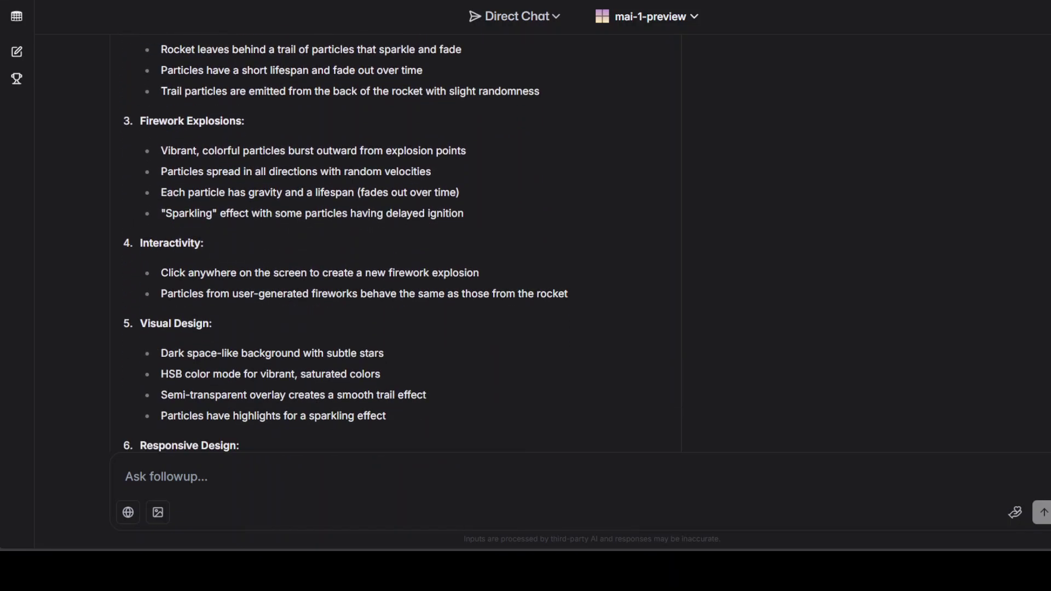
{"action": "scroll", "coordinate": [396, 244], "scroll_direction": "down", "scroll_amount": 3}
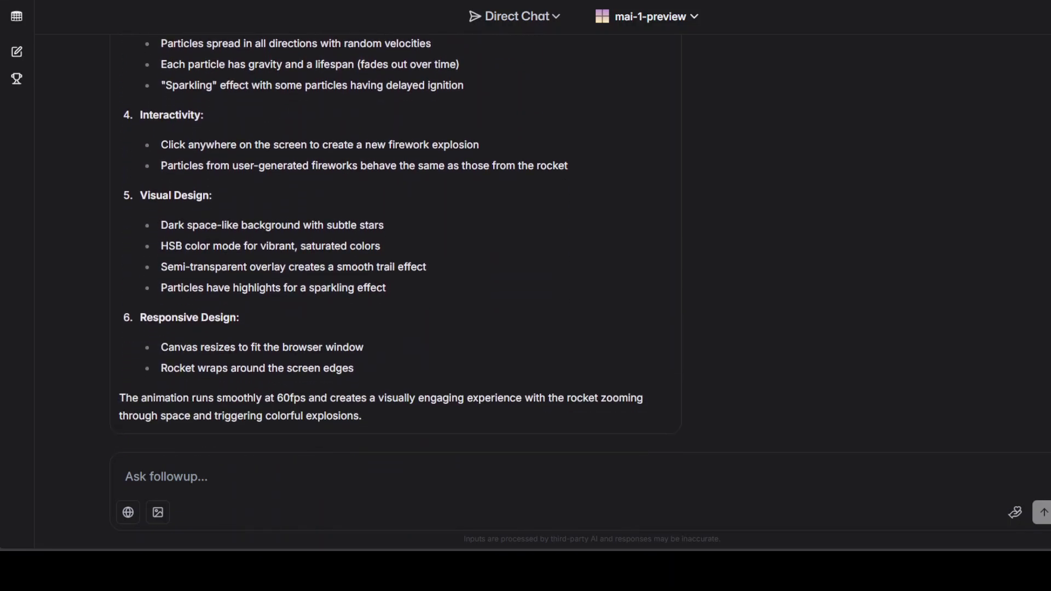